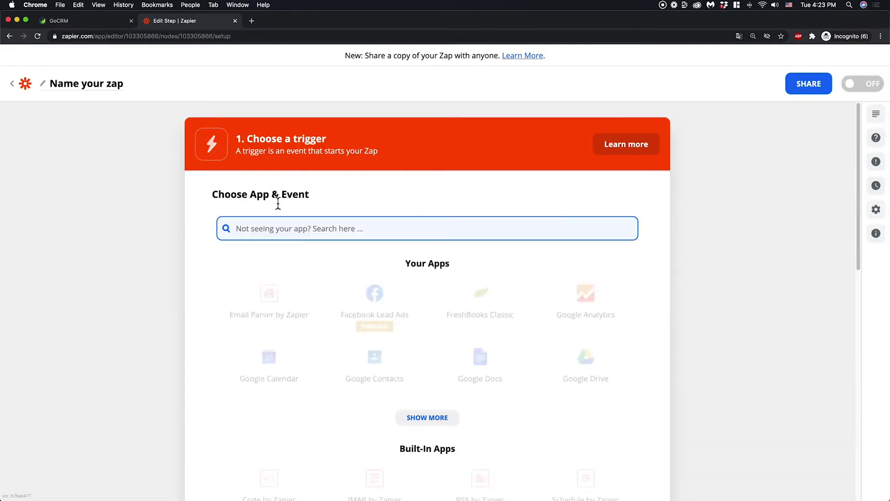
# Set the Zap's trigger to Webhooks by Zapier with the Catch Hook event and continue to the request settings.
pyautogui.write('web')
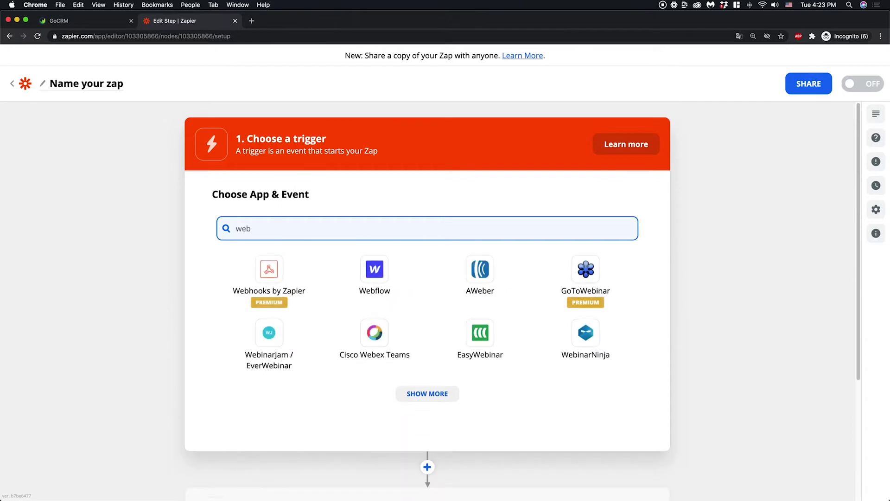
pyautogui.click(268, 274)
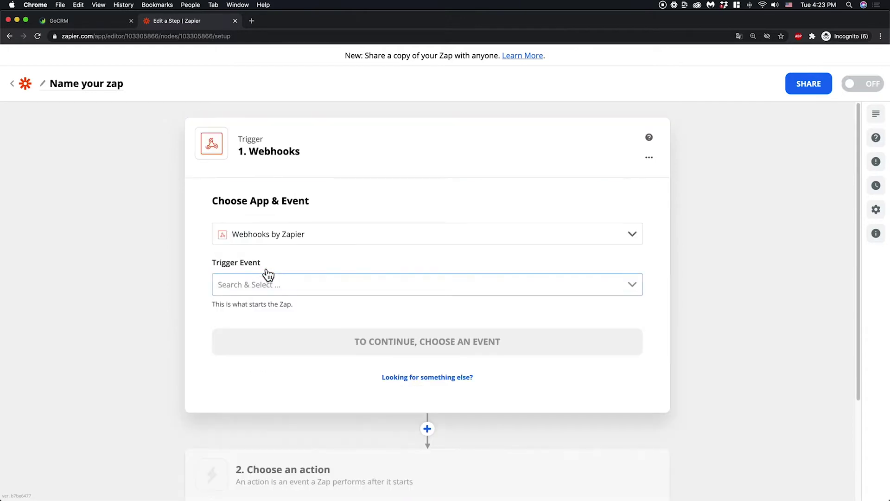
pyautogui.click(264, 288)
pyautogui.click(280, 349)
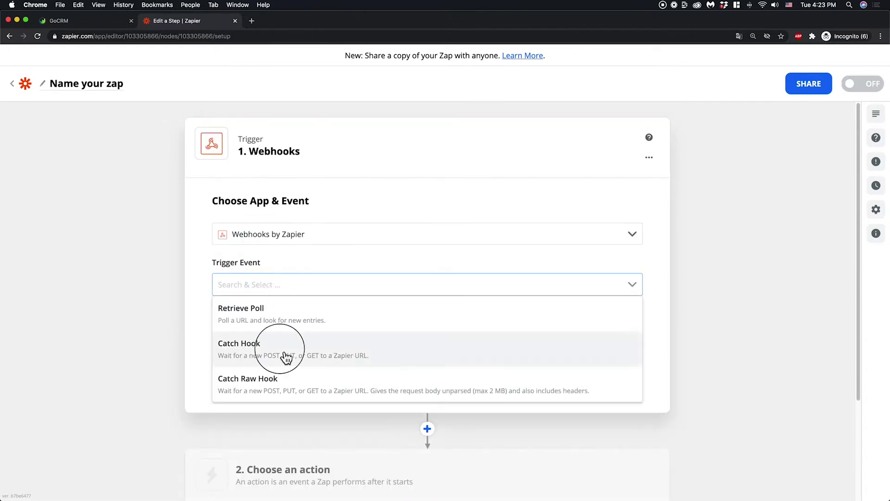
pyautogui.click(326, 352)
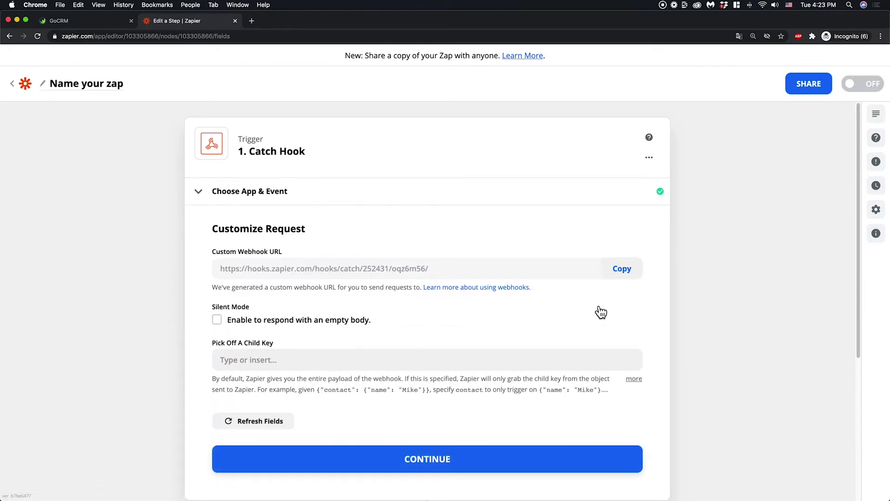
# Copy the custom webhook URL from Zapier and paste it as the Send Webhook step's URL in the GoCRM workflow.
pyautogui.click(628, 278)
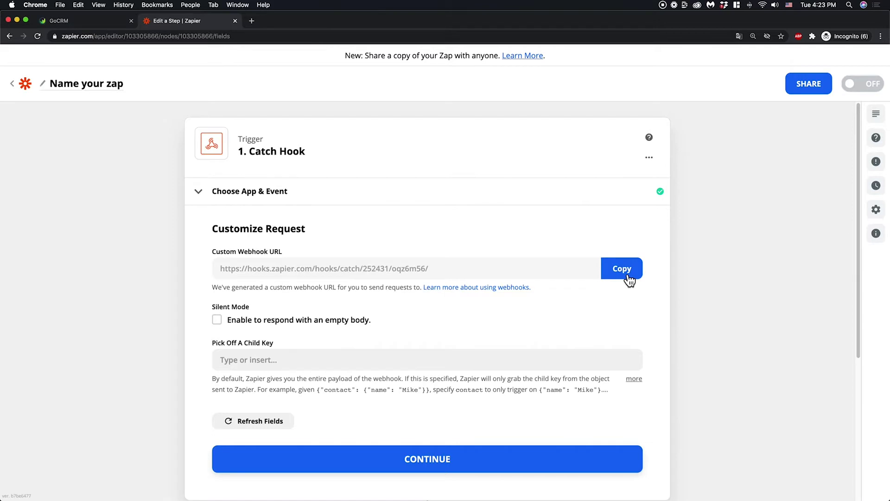
pyautogui.click(63, 21)
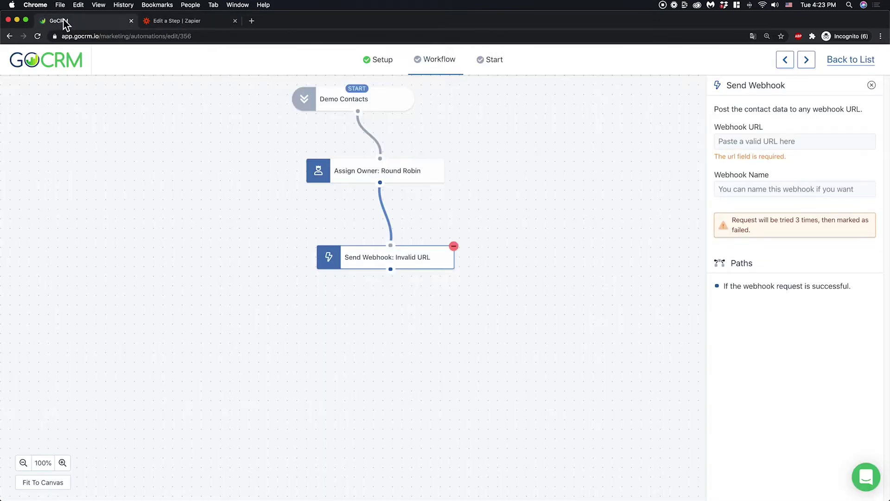
pyautogui.click(761, 141)
pyautogui.press('super+v')
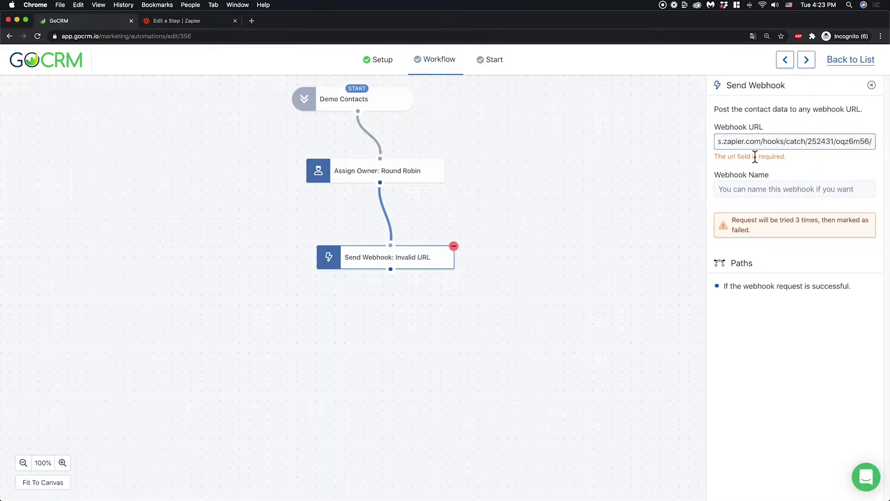
pyautogui.moveTo(413, 268); pyautogui.dragTo(414, 264)
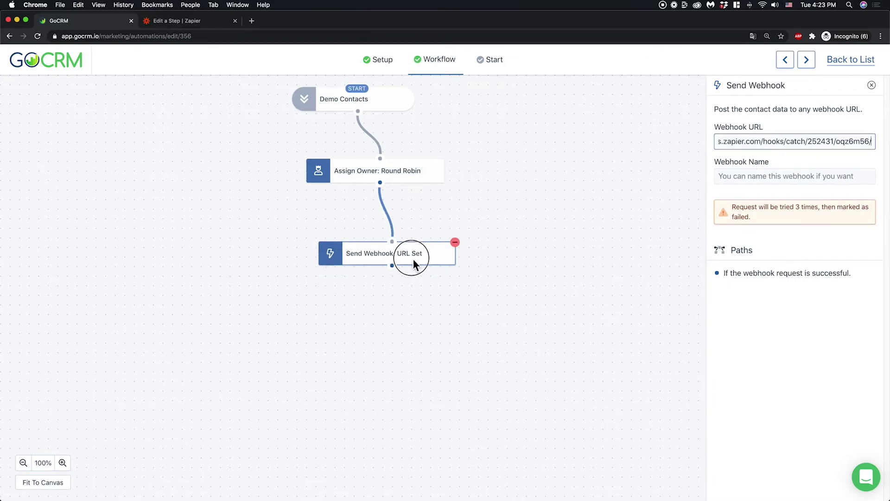
# Name the webhook "Ringless Voicemail" and nudge its node slightly upward in the workflow.
pyautogui.click(753, 173)
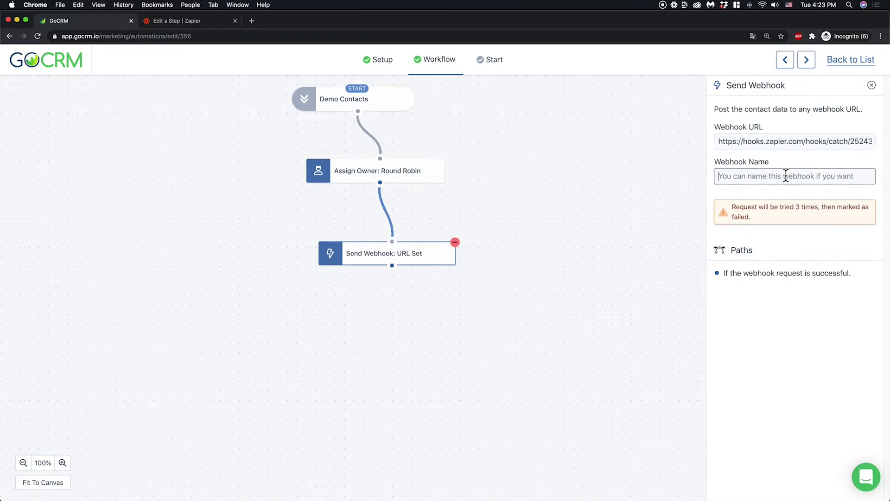
pyautogui.write('R')
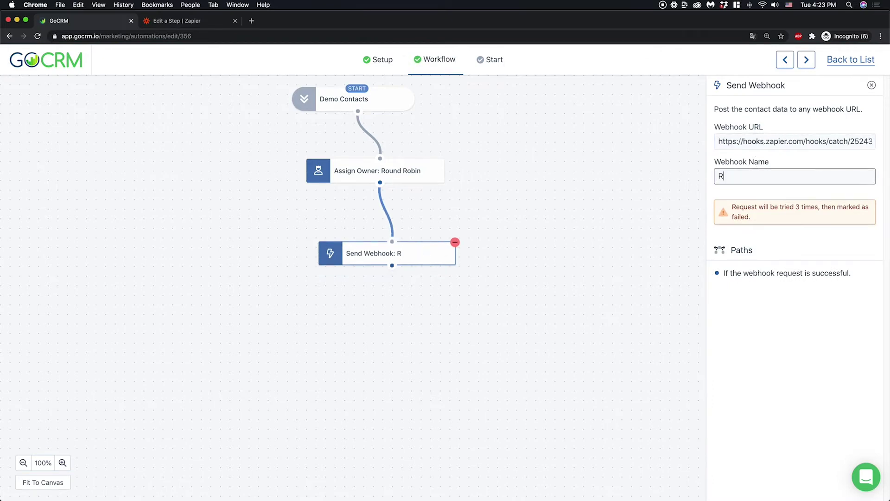
pyautogui.write('ingless Voicemail')
pyautogui.moveTo(427, 256); pyautogui.dragTo(428, 254)
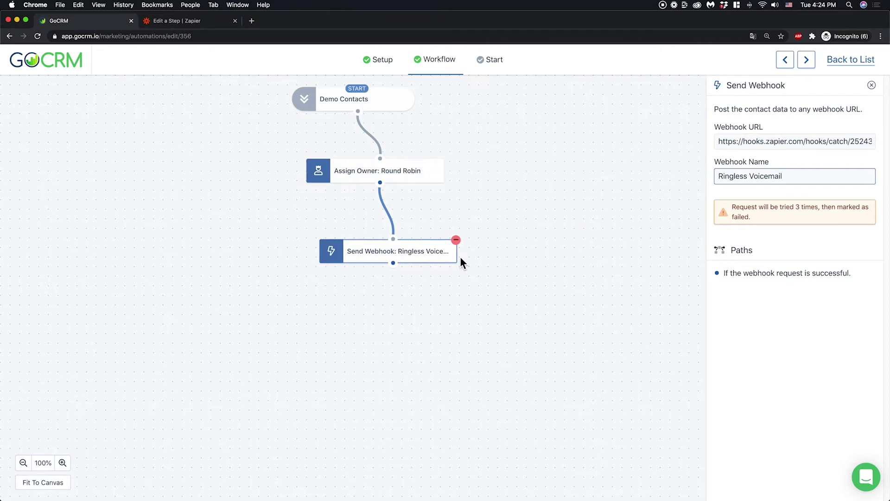
# Switch back to Zapier, enable silent mode, set the child key to "object" and continue to the trigger test.
pyautogui.click(193, 27)
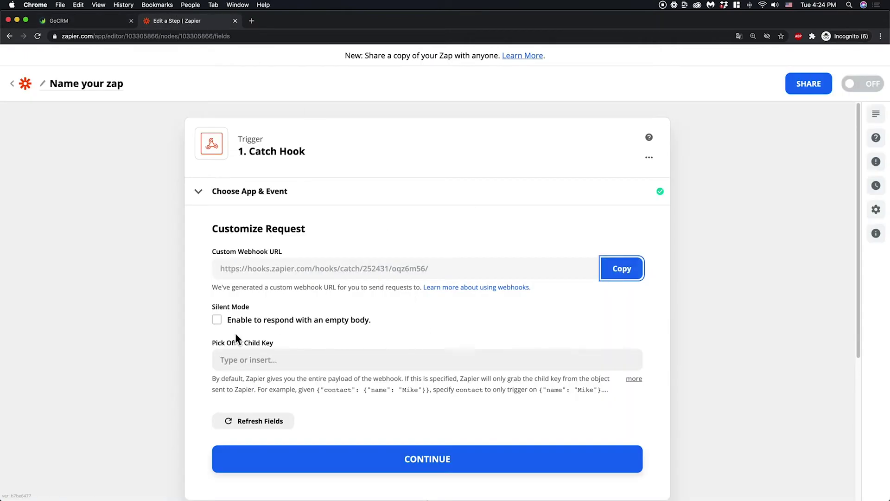
pyautogui.click(217, 319)
pyautogui.click(229, 360)
pyautogui.write('object')
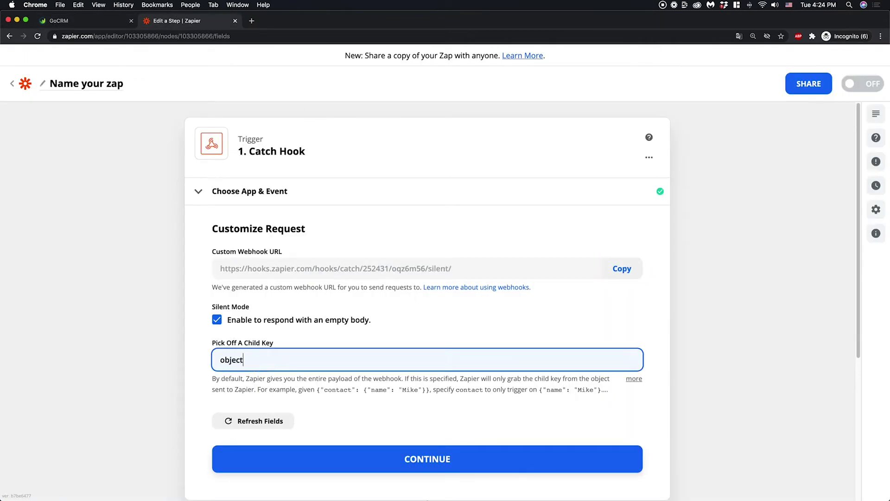
pyautogui.click(313, 463)
# Return to GoCRM, close the Send Webhook settings and start the automation.
pyautogui.click(88, 23)
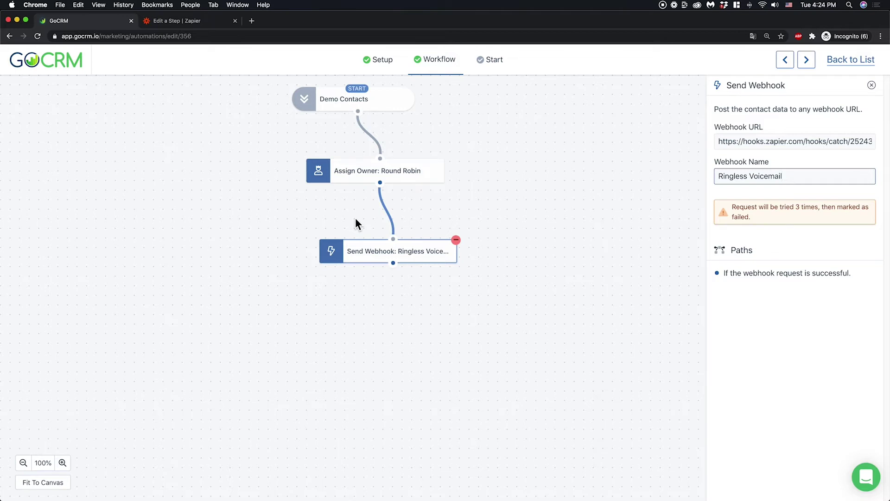
pyautogui.click(872, 85)
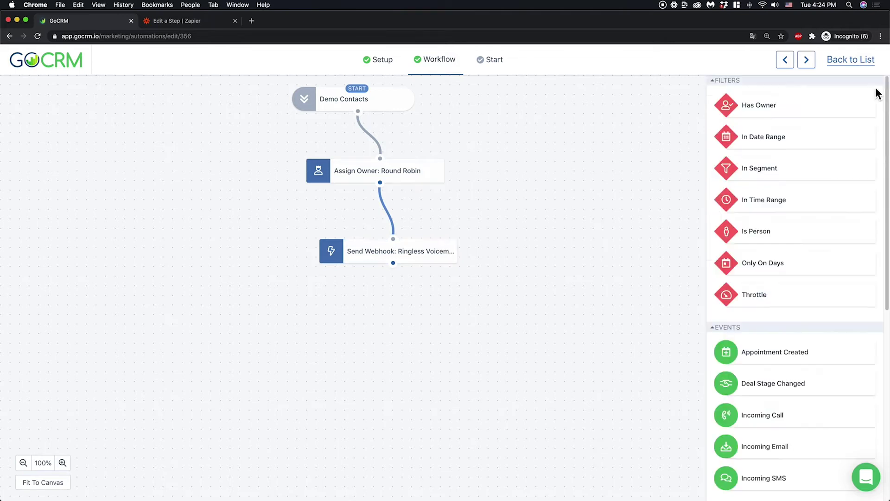
pyautogui.click(504, 64)
pyautogui.click(469, 132)
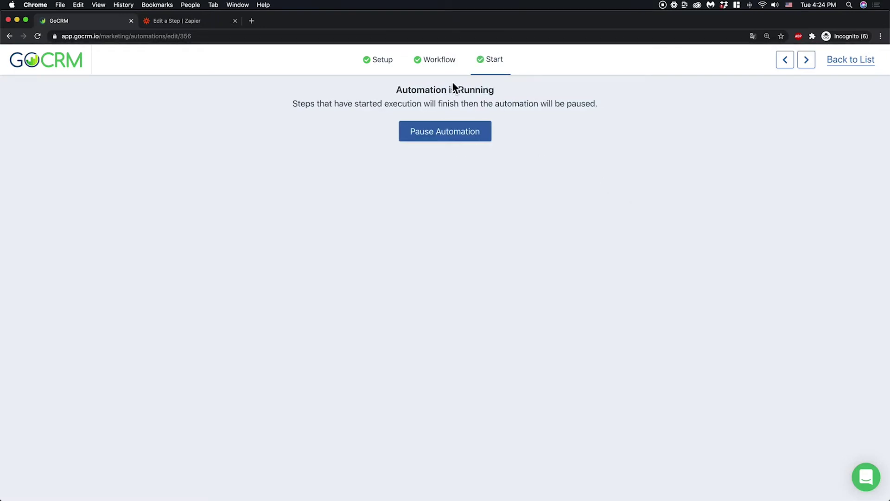
# Go back to the automations list and view the past executions for the contact in Send Webhook Demo.
pyautogui.click(444, 75)
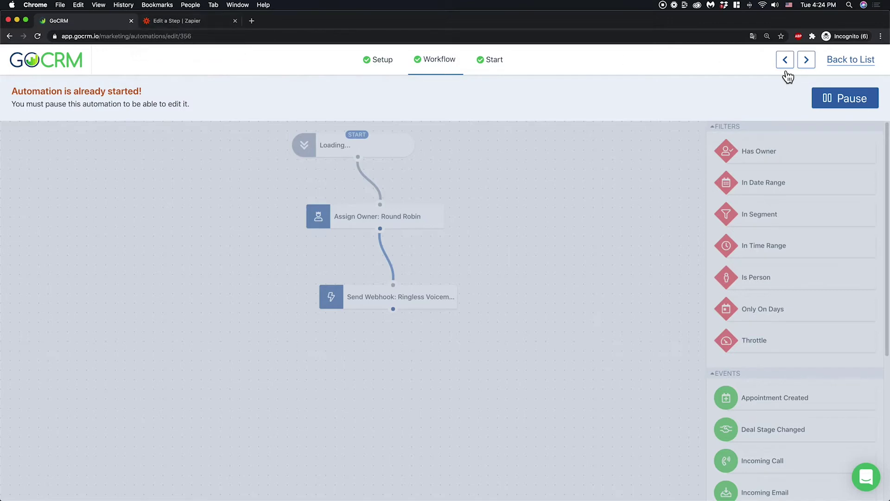
pyautogui.click(850, 63)
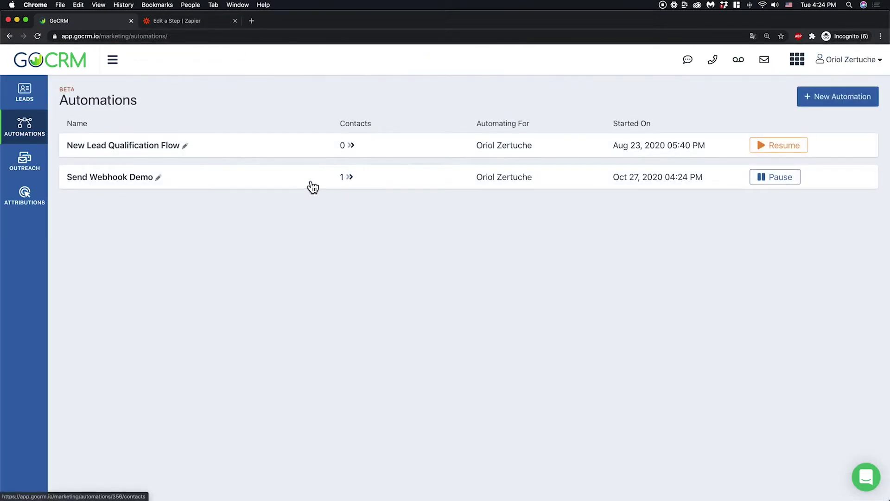
pyautogui.click(346, 182)
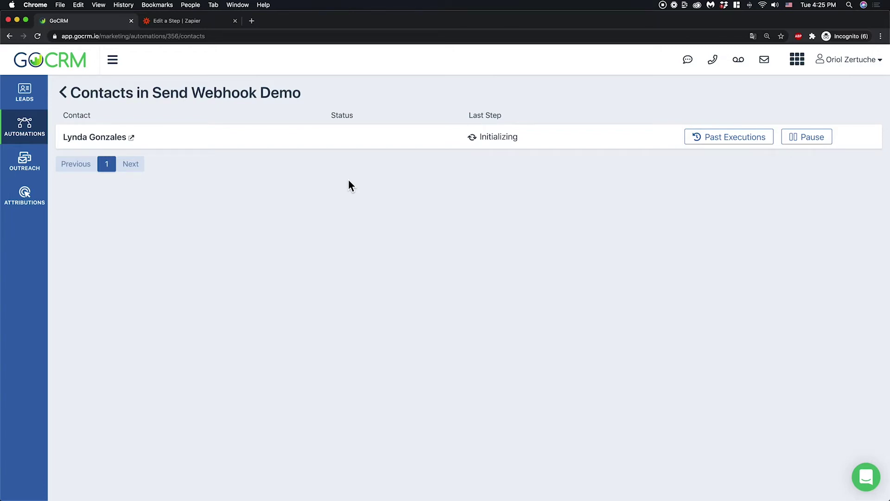
pyautogui.click(735, 150)
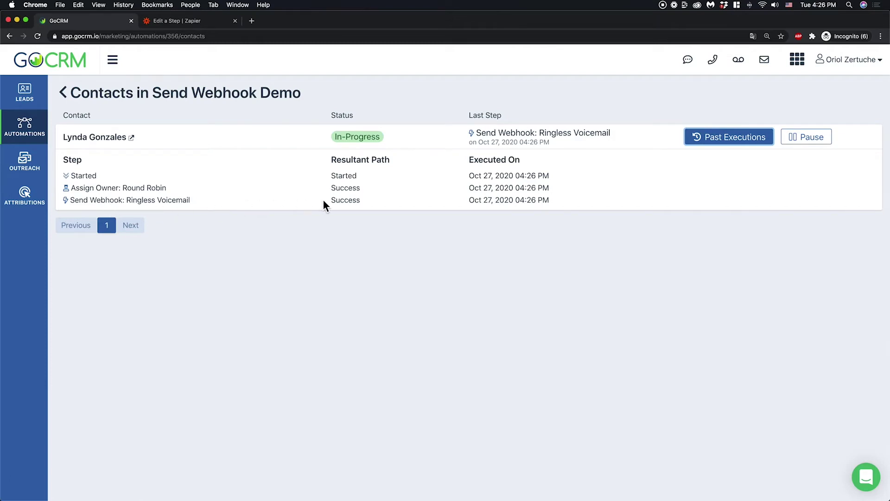
# Switch to Zapier, test the Catch Hook trigger and review the contact data fields in the received request.
pyautogui.click(204, 22)
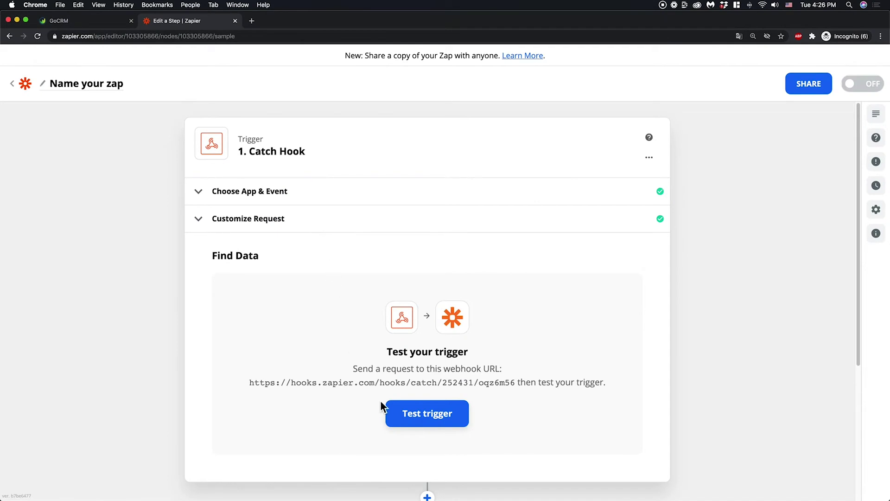
pyautogui.click(405, 414)
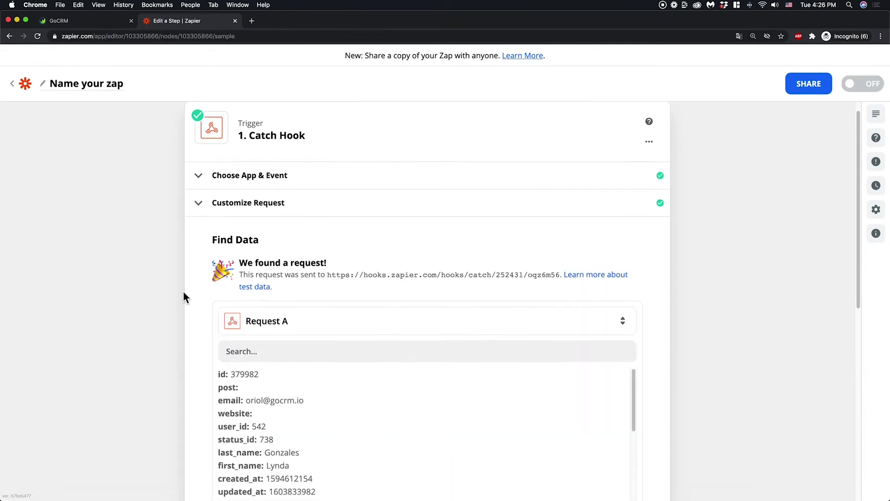
pyautogui.scroll(-3, 182, 291)
pyautogui.scroll(-1, 284, 311)
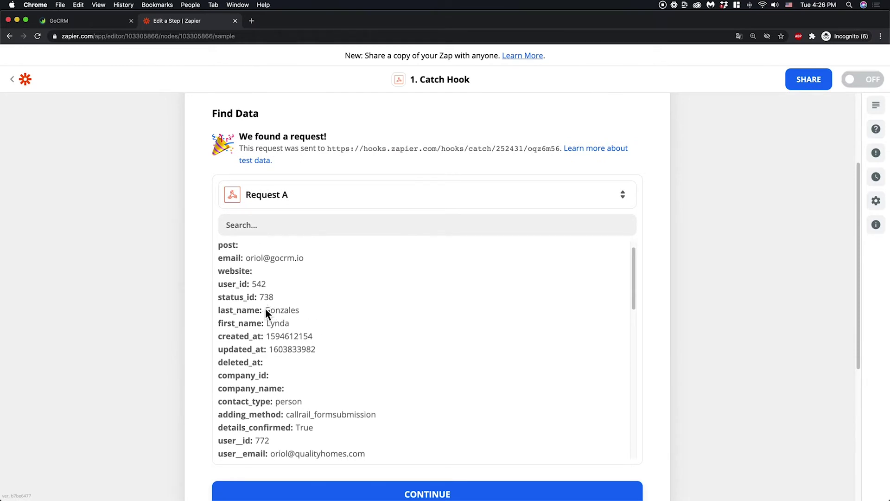
pyautogui.scroll(-5, 265, 308)
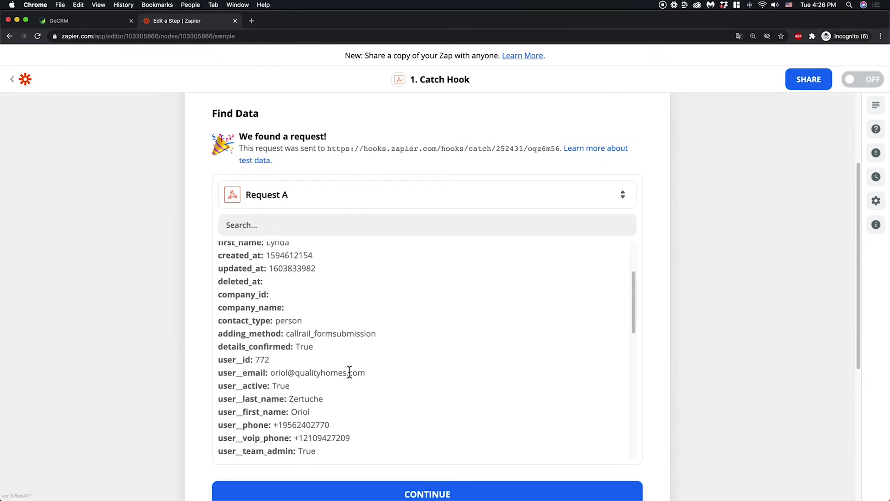
pyautogui.scroll(-8, 296, 369)
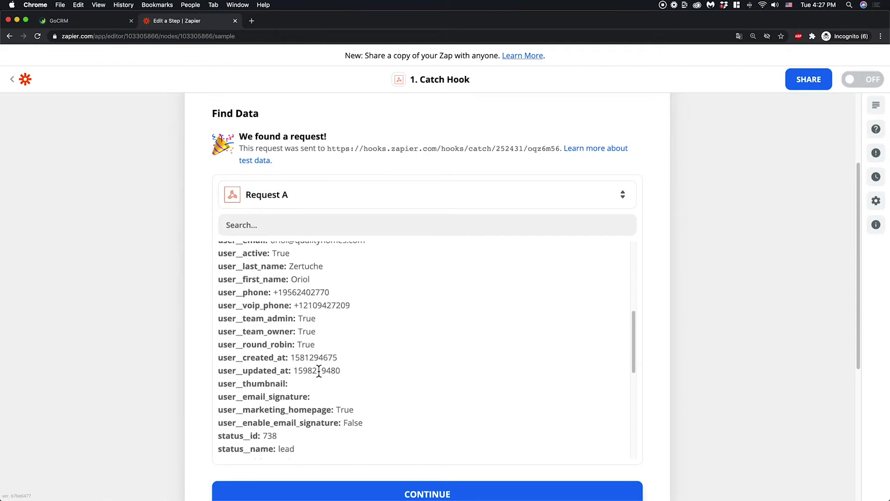
pyautogui.scroll(-10, 318, 369)
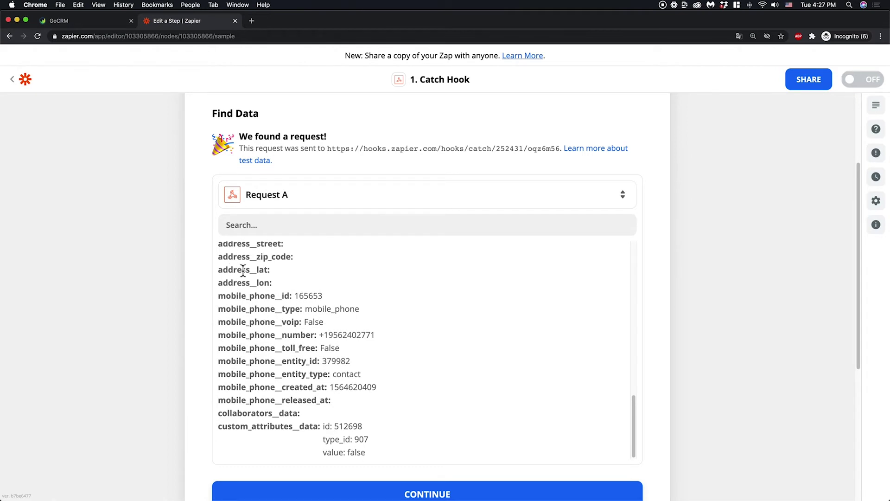
pyautogui.scroll(-2, 243, 334)
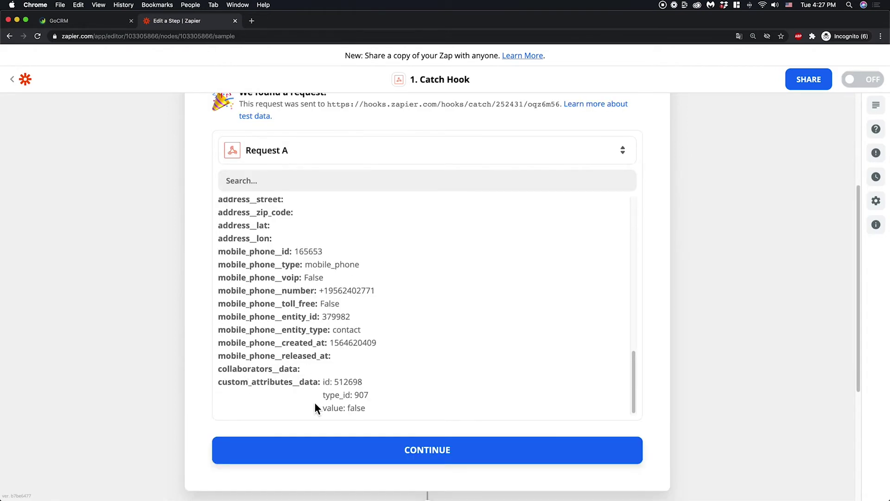
pyautogui.scroll(15, 266, 311)
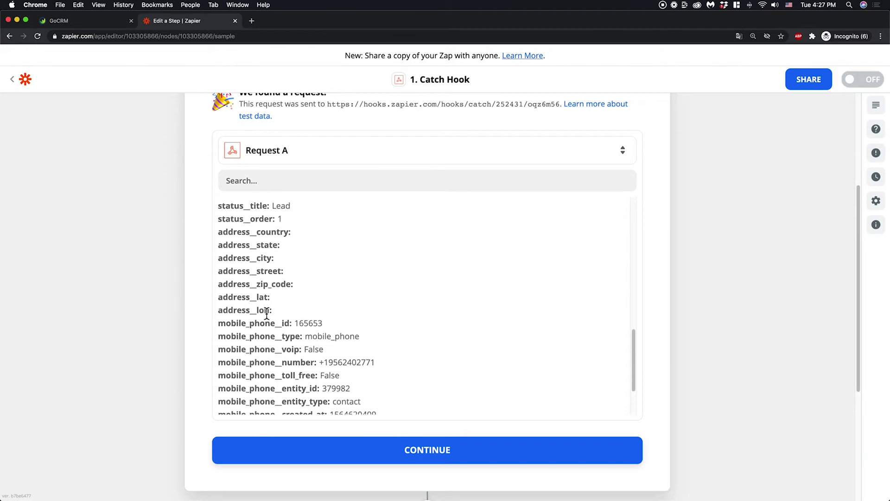
pyautogui.scroll(-5, 266, 311)
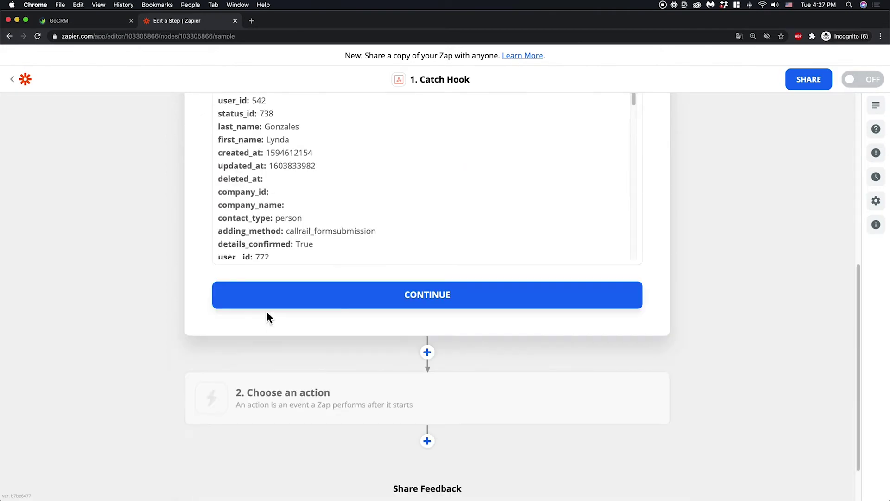
# Accept the test request and set the Zap's action to Slybroadcast with the Start New Campaign Using an Audio File event.
pyautogui.click(336, 302)
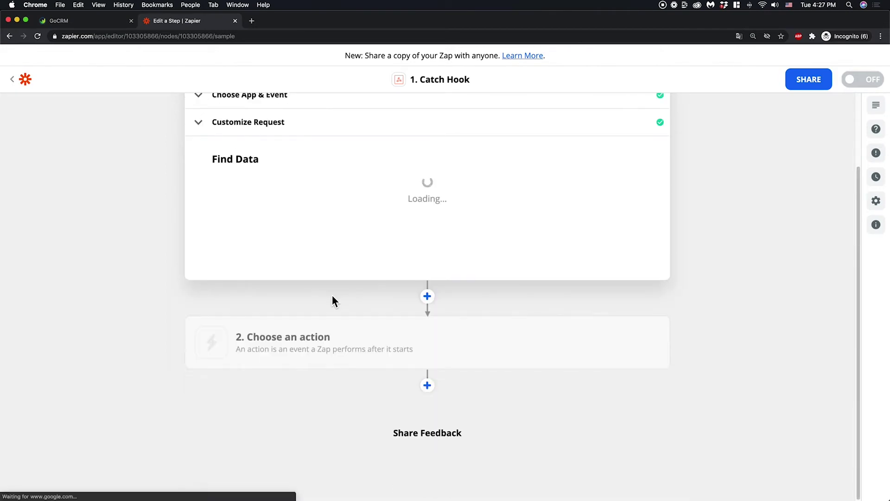
pyautogui.scroll(2, 306, 297)
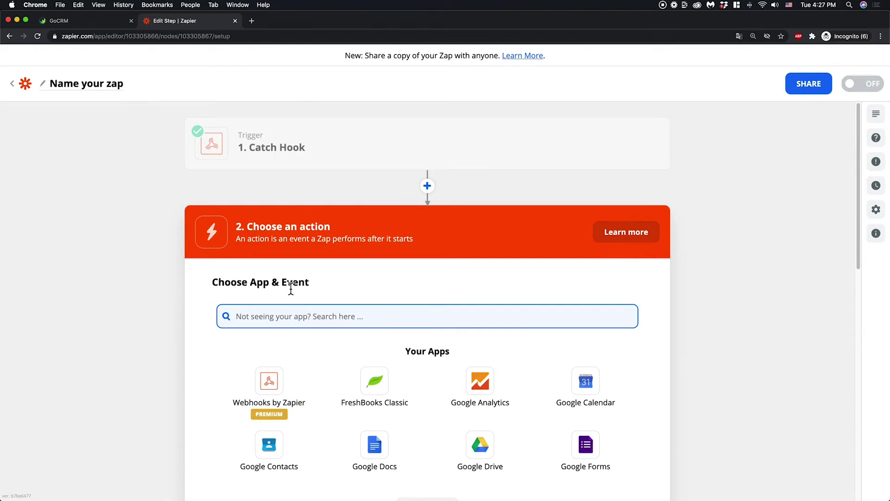
pyautogui.write('sly')
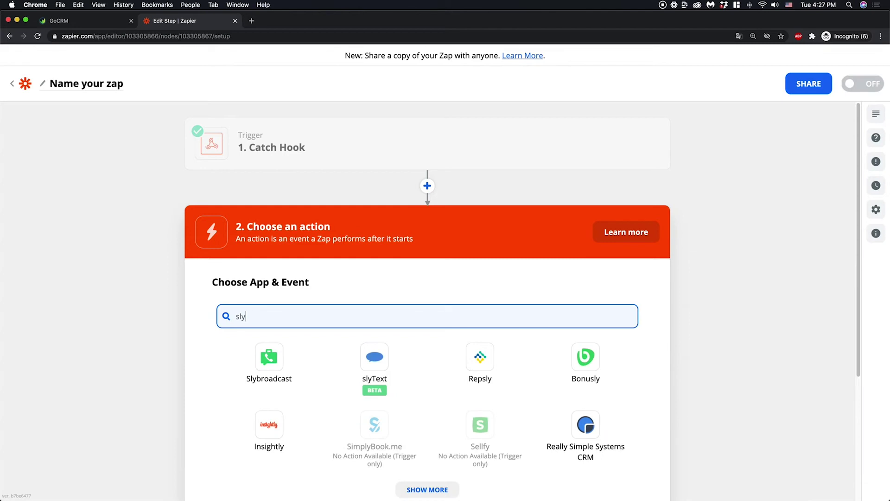
pyautogui.click(299, 355)
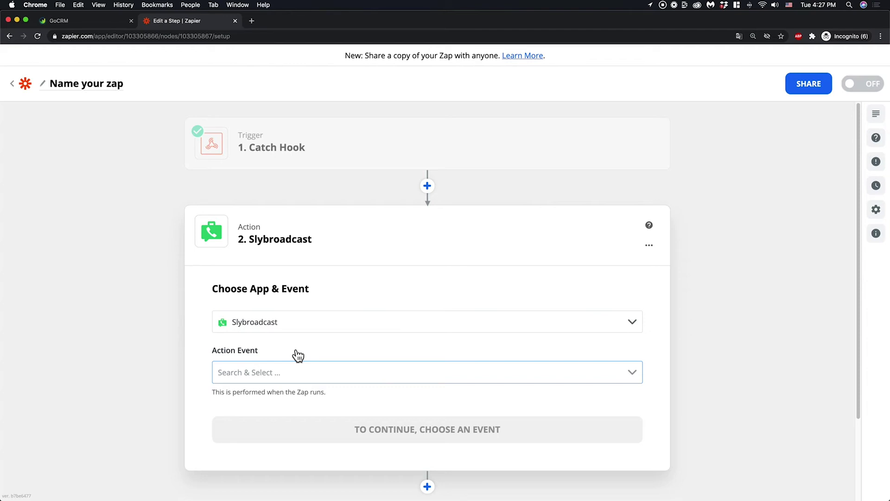
pyautogui.click(293, 372)
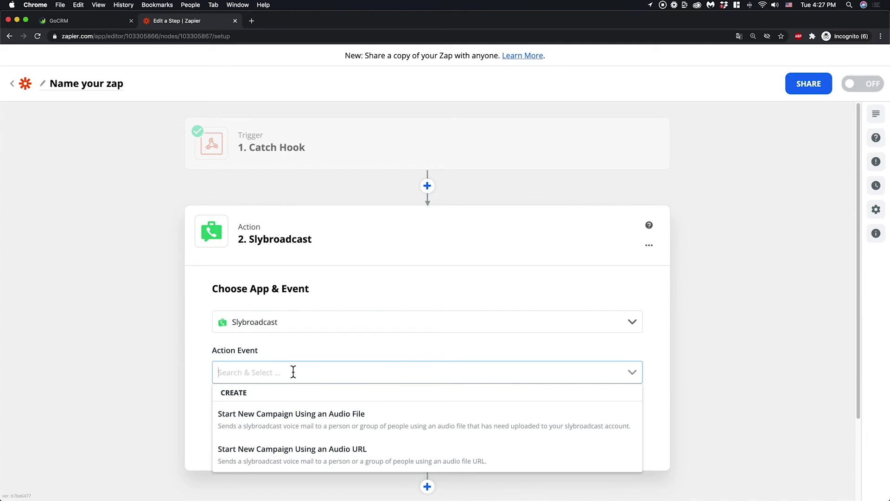
pyautogui.click(350, 420)
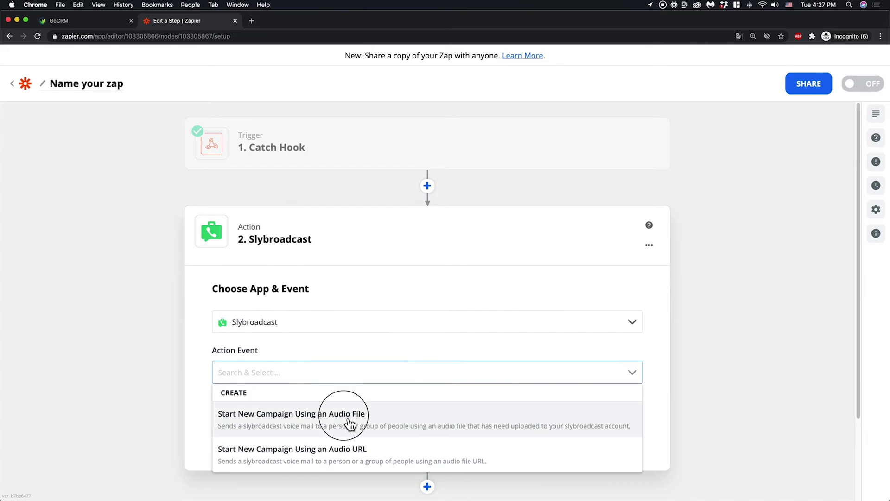
# Choose the connected Slybroadcast account for the action and continue to the voicemail settings.
pyautogui.click(349, 429)
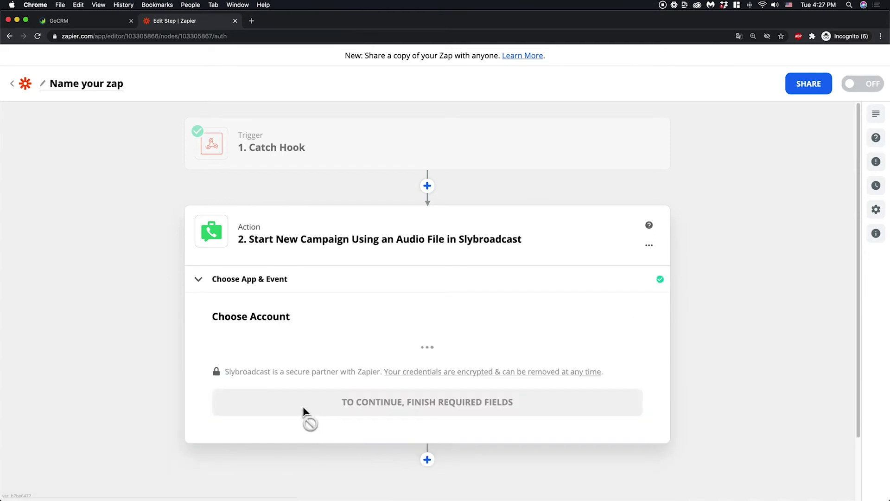
pyautogui.click(302, 389)
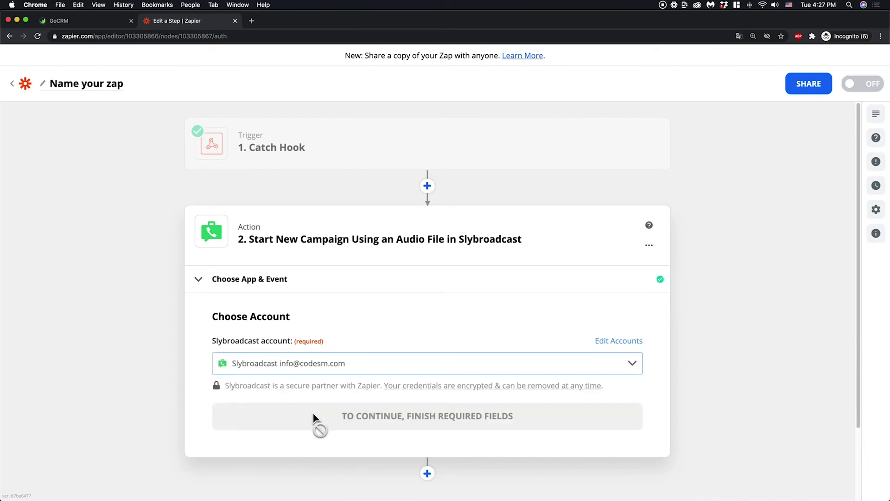
pyautogui.click(331, 423)
# Name the campaign "Demo Voicemail" and choose the Acura Exchange Program recording as its audio file.
pyautogui.click(293, 383)
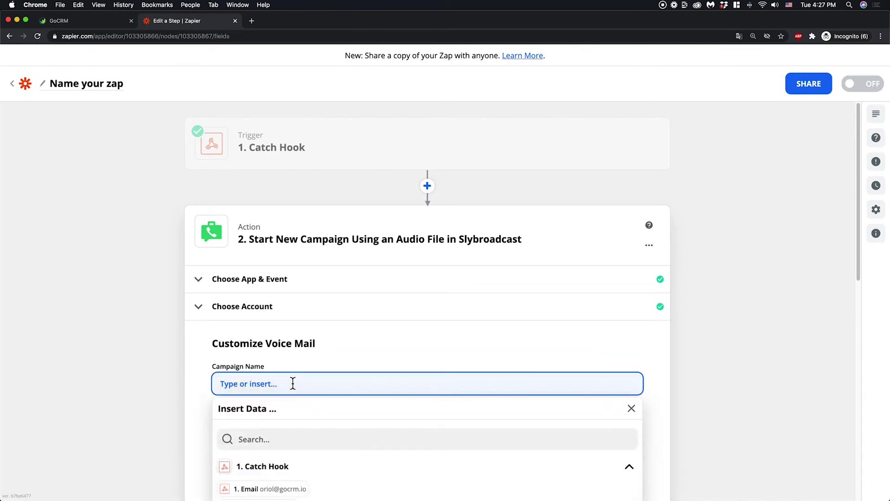
pyautogui.write('Demo Voicemail')
pyautogui.click(237, 423)
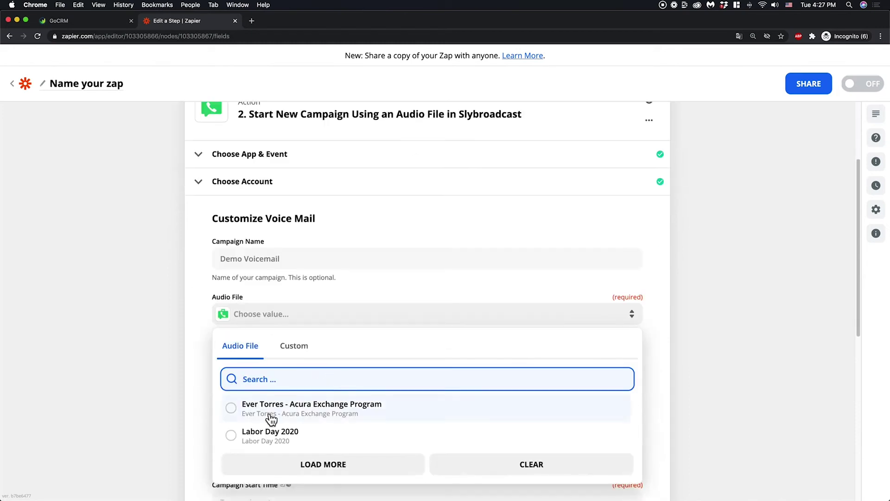
pyautogui.click(232, 409)
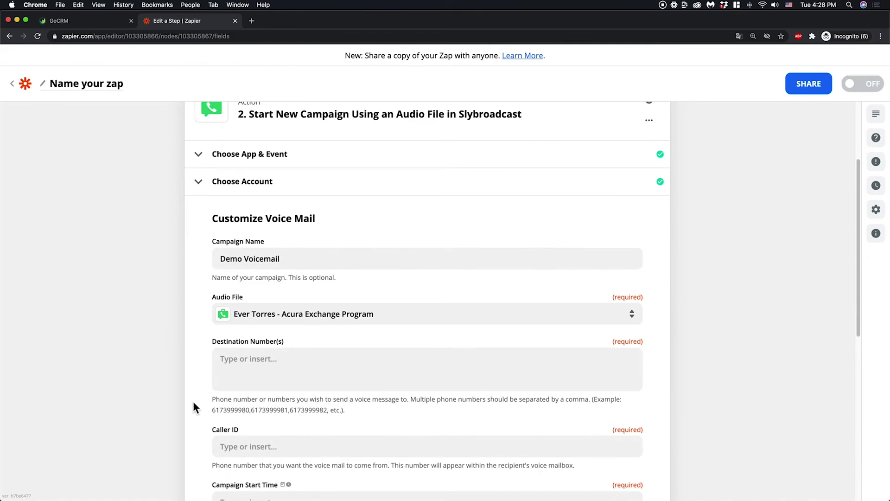
# Search the Catch Hook data for the mobile phone and map Mobile Phone Number to Destination Number(s).
pyautogui.click(263, 371)
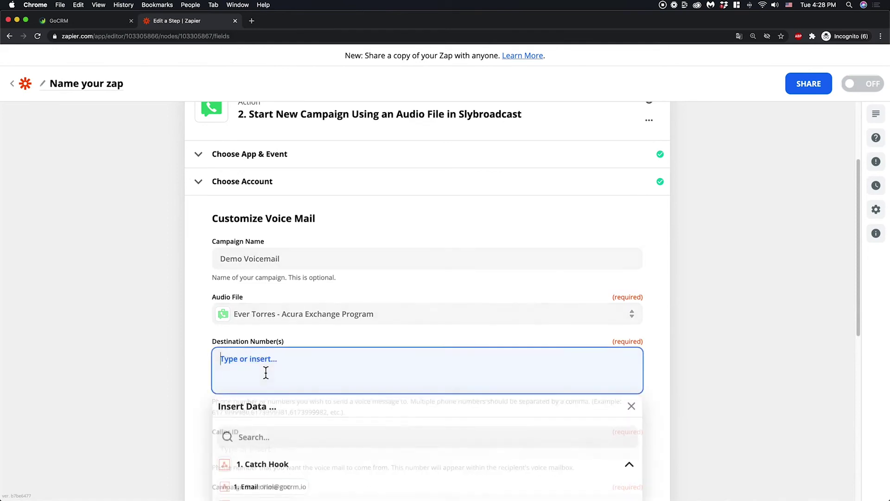
pyautogui.scroll(-1, 282, 429)
pyautogui.click(283, 414)
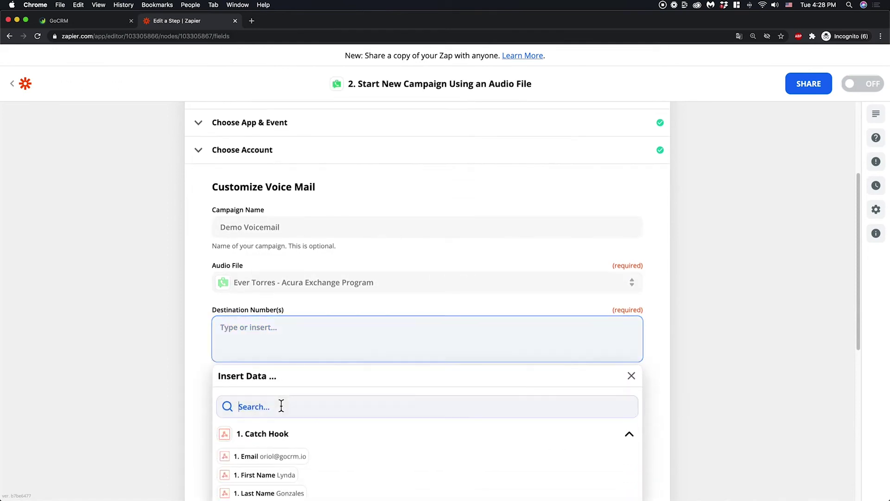
pyautogui.write('mob')
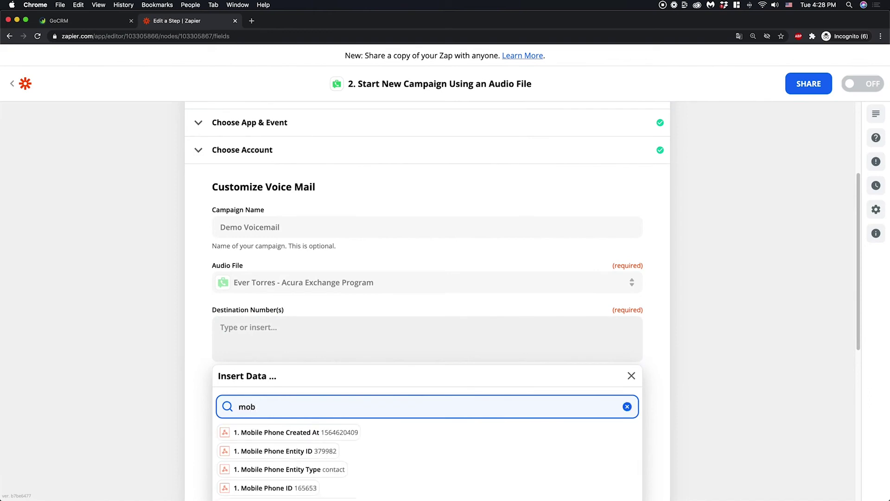
pyautogui.write('ile phon')
pyautogui.scroll(-2, 370, 441)
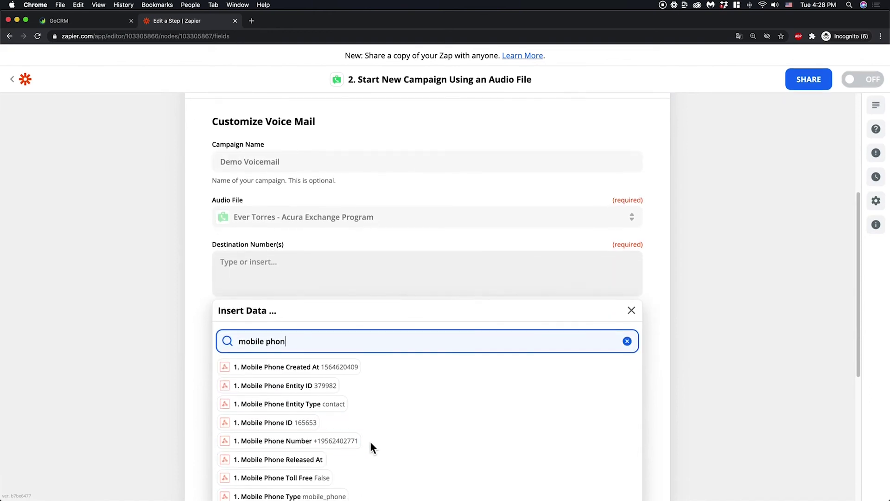
pyautogui.click(344, 444)
pyautogui.click(194, 368)
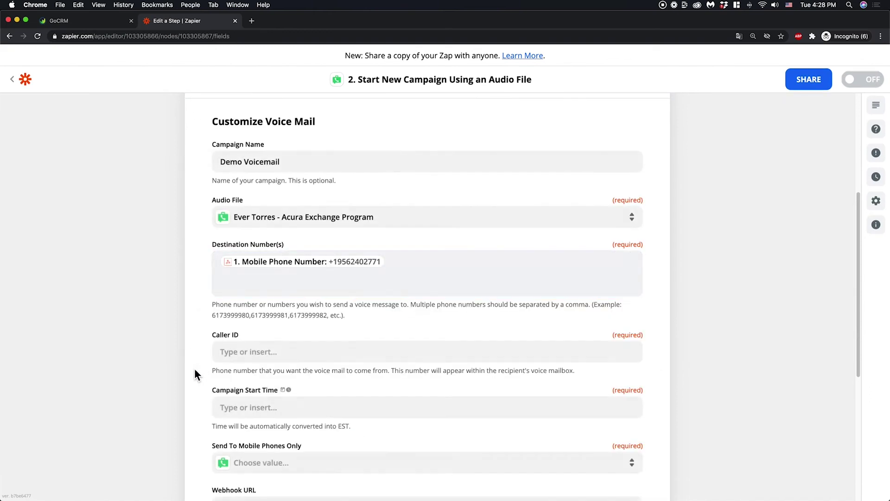
# Map the Catch Hook's User Phone field to Caller ID and set Send To Mobile Phones Only to Yes.
pyautogui.scroll(-3, 200, 364)
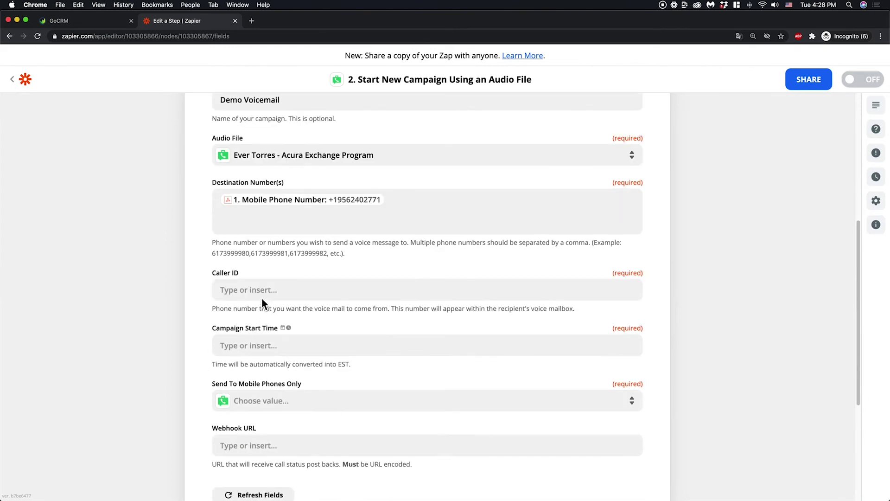
pyautogui.click(263, 291)
pyautogui.click(272, 345)
pyautogui.write('user')
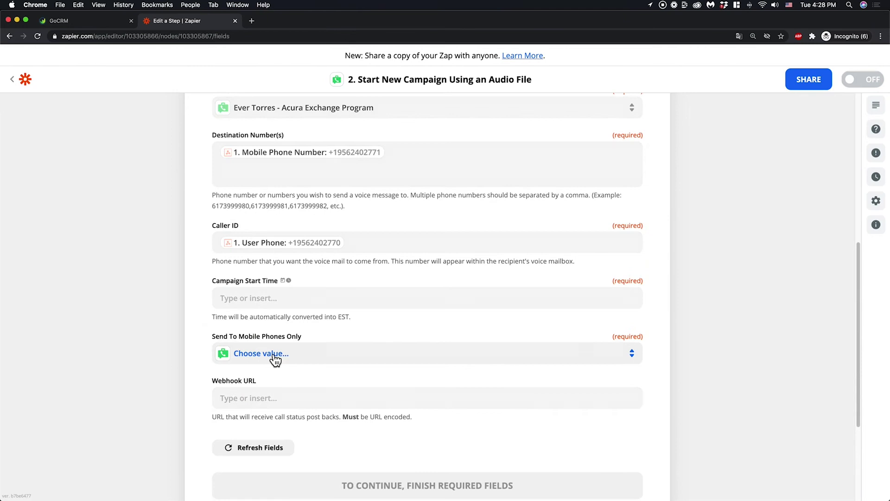
pyautogui.click(274, 360)
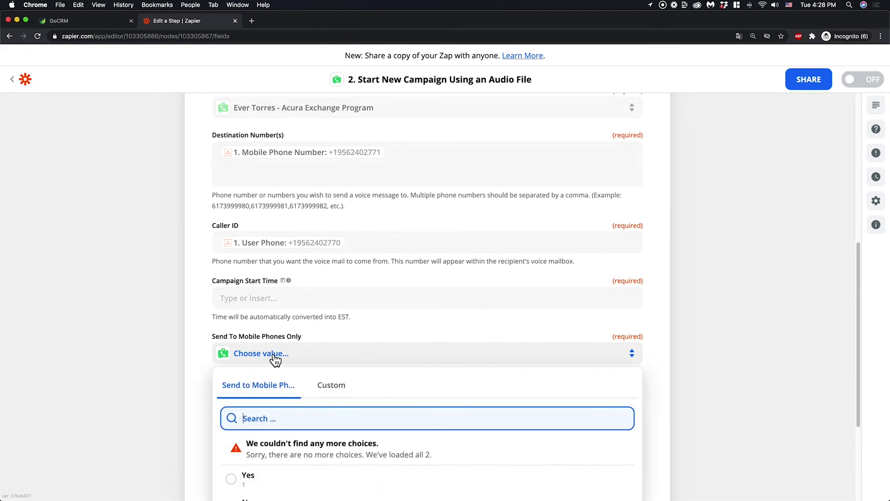
pyautogui.scroll(-1, 284, 381)
pyautogui.click(244, 459)
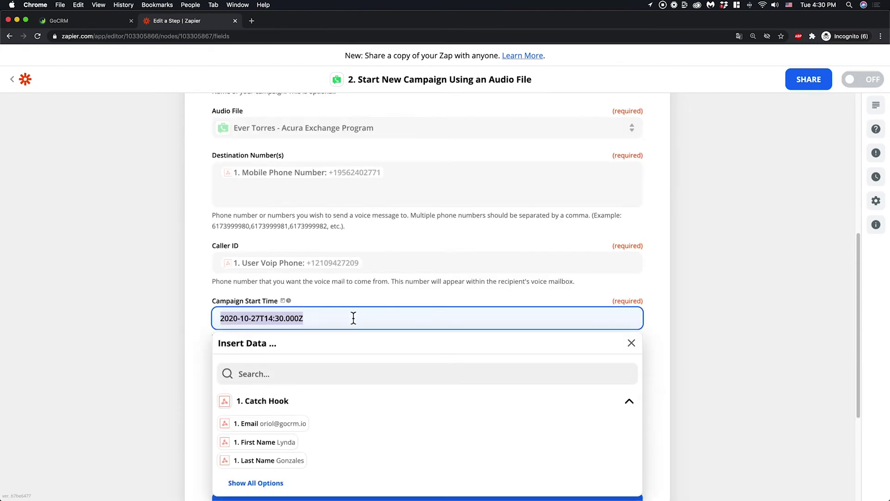
# Replace the fixed Campaign Start Time with the dynamic value Zap Meta Human Now.
pyautogui.press('BackSpace')
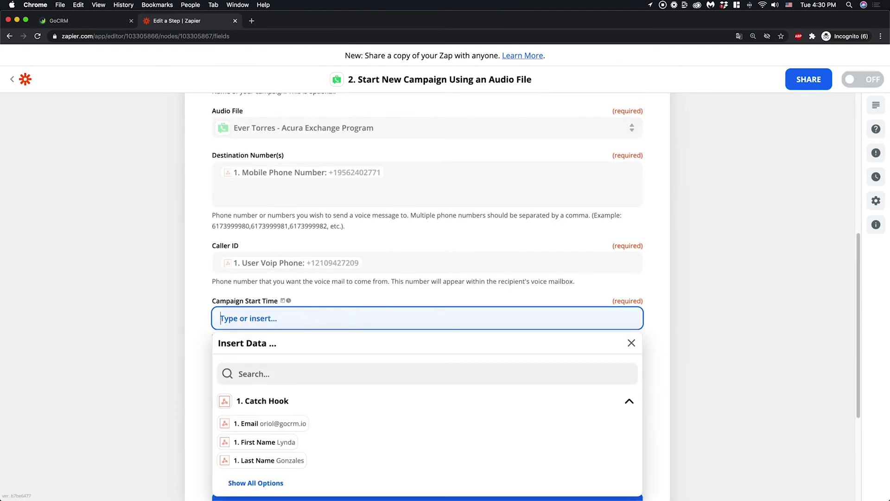
pyautogui.write('Zap Meta Human Now: No data')
pyautogui.click(205, 327)
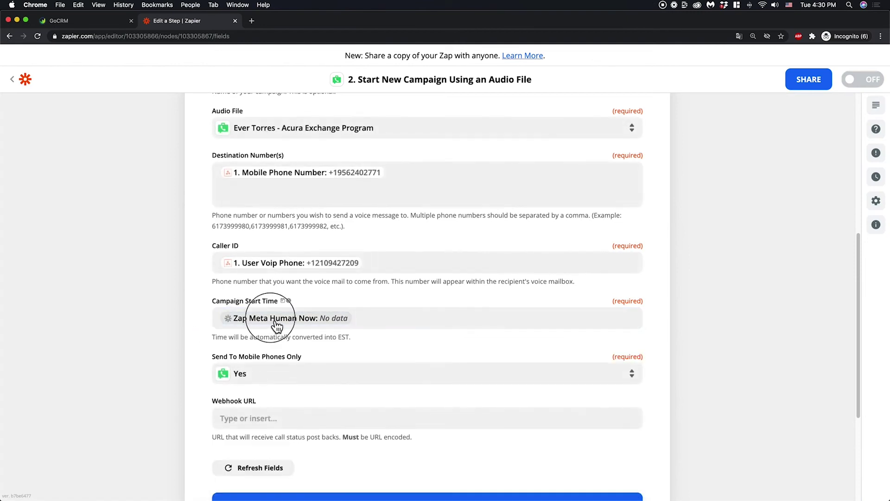
pyautogui.click(262, 325)
pyautogui.click(196, 333)
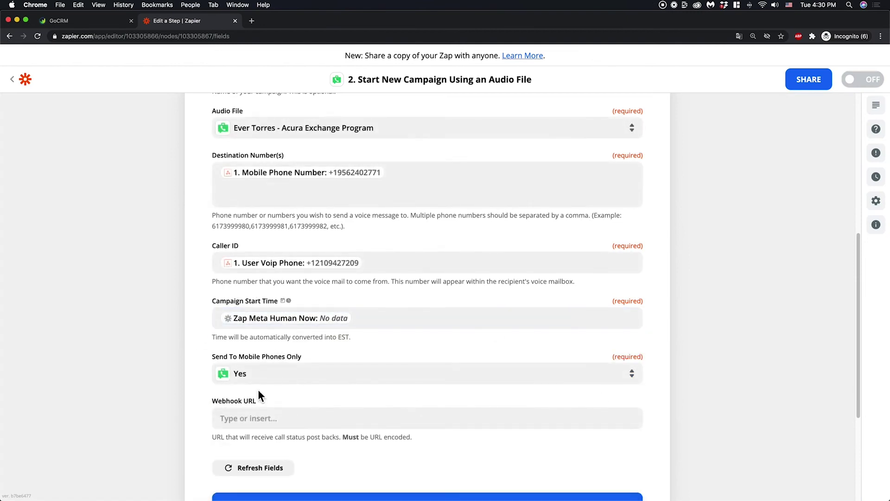
# Continue to the Send Data stage, send a test voicemail to Slybroadcast and review the result.
pyautogui.scroll(-3, 202, 392)
pyautogui.click(354, 425)
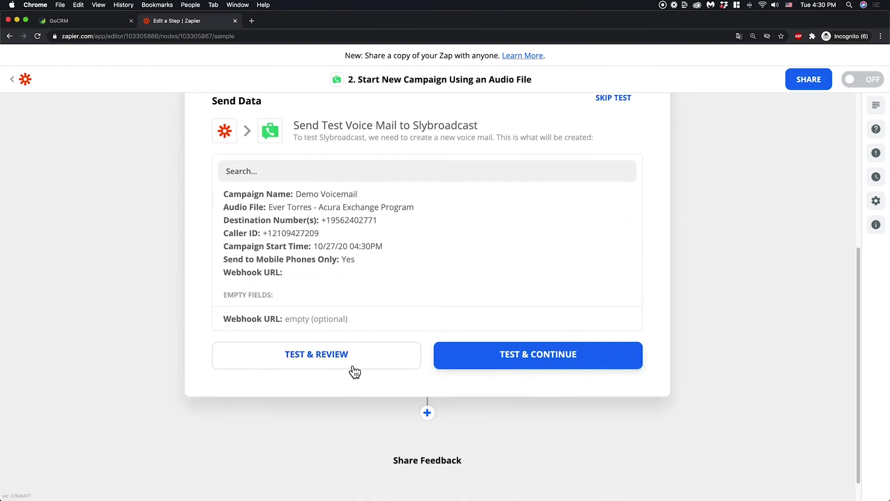
pyautogui.click(351, 366)
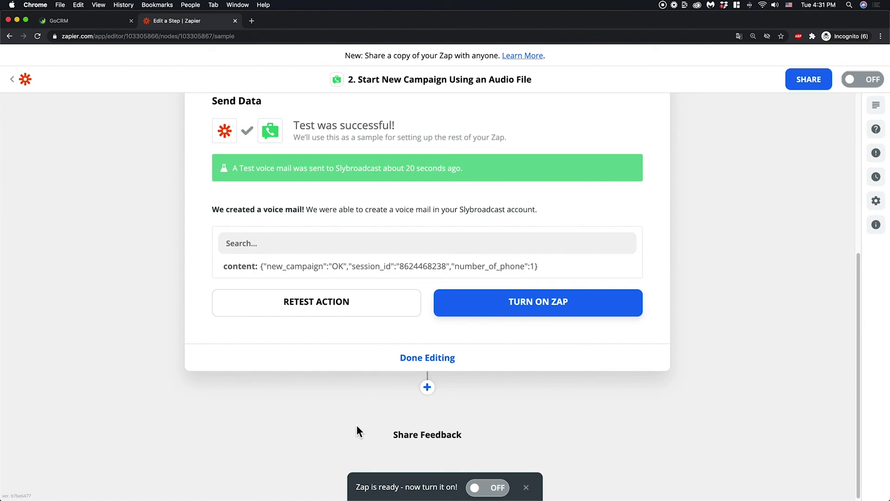
pyautogui.scroll(5, 357, 425)
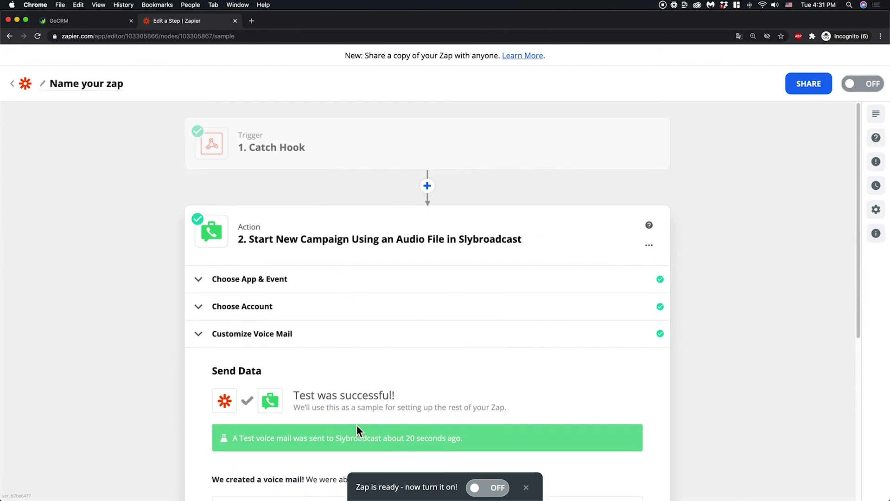
pyautogui.moveTo(278, 171)
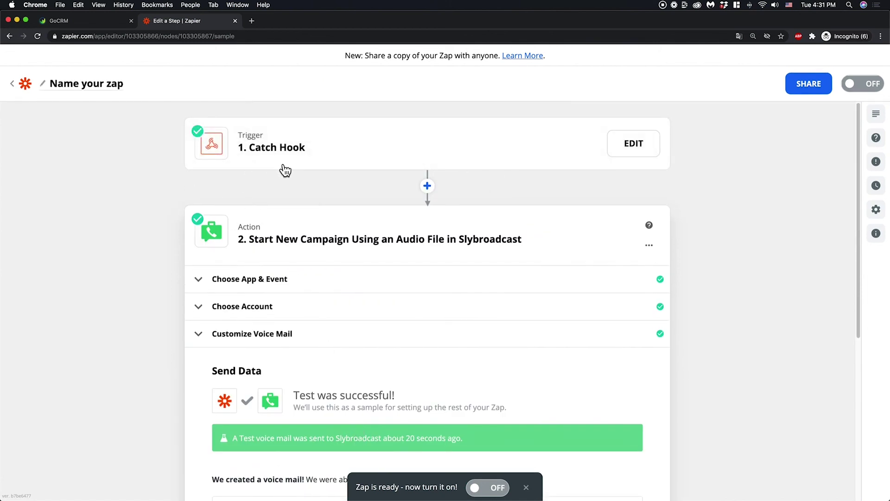